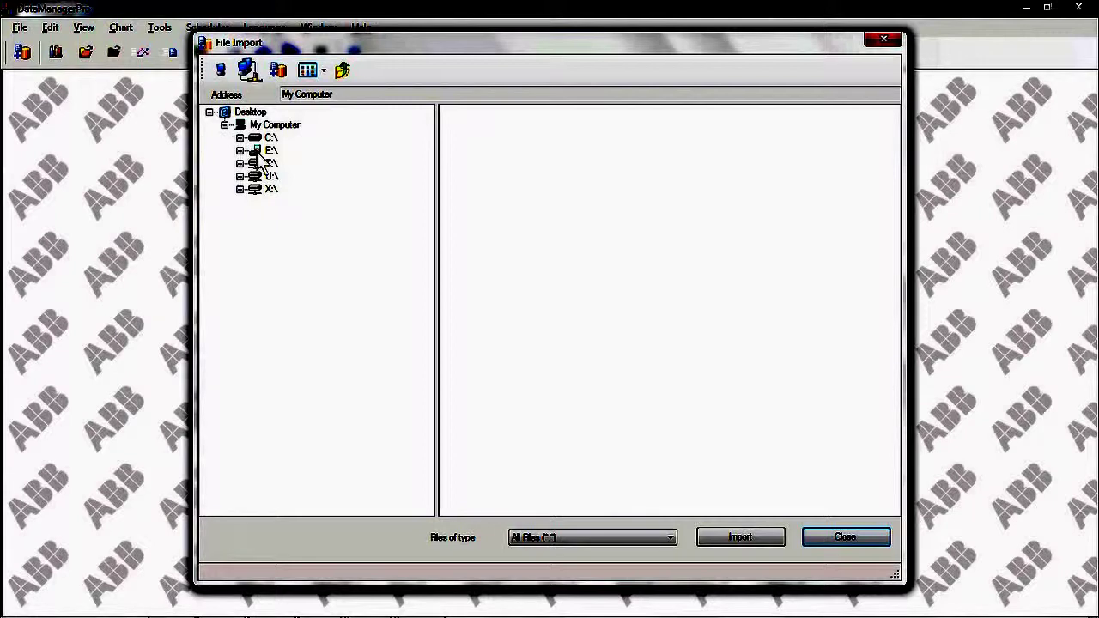
# - Import all recorder files from the E:\ drive into the database, using the All Files type
pyautogui.click(259, 156)
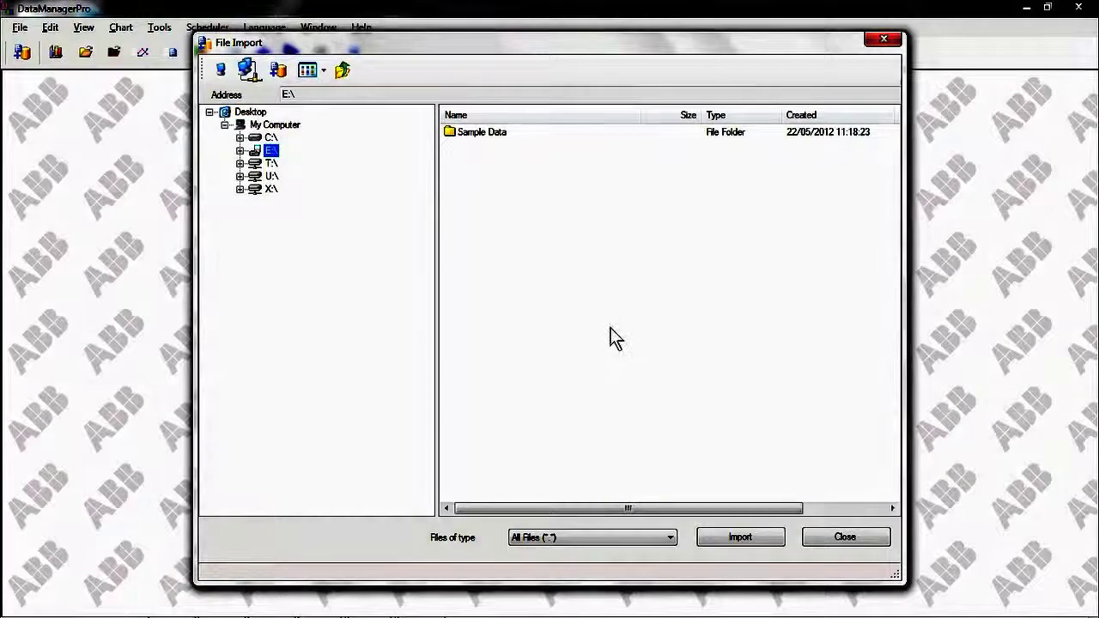
pyautogui.click(755, 539)
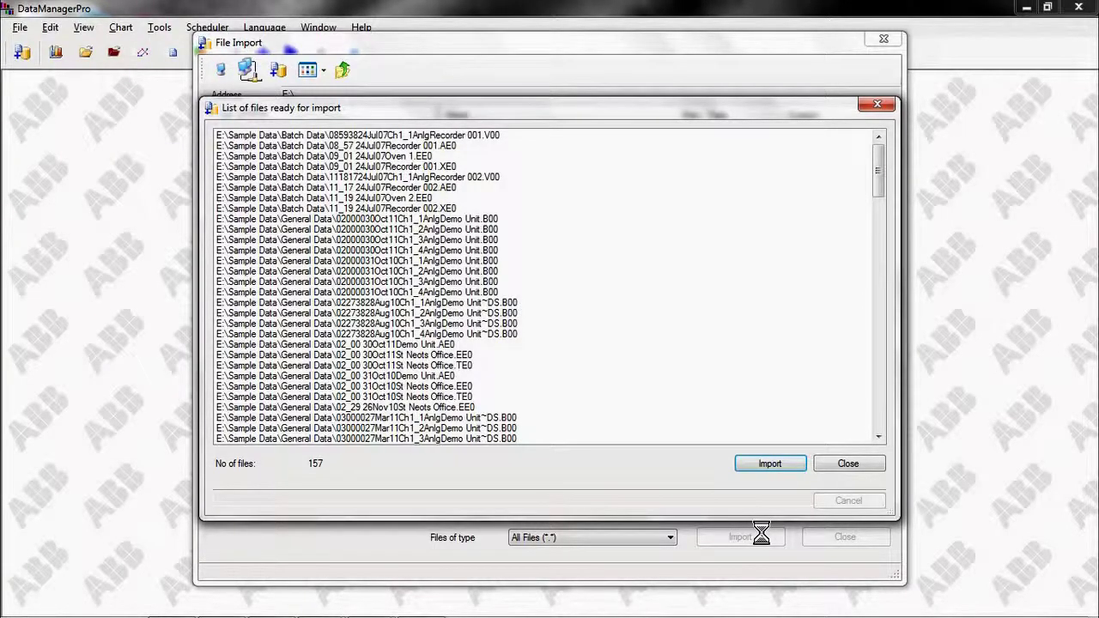
pyautogui.click(783, 465)
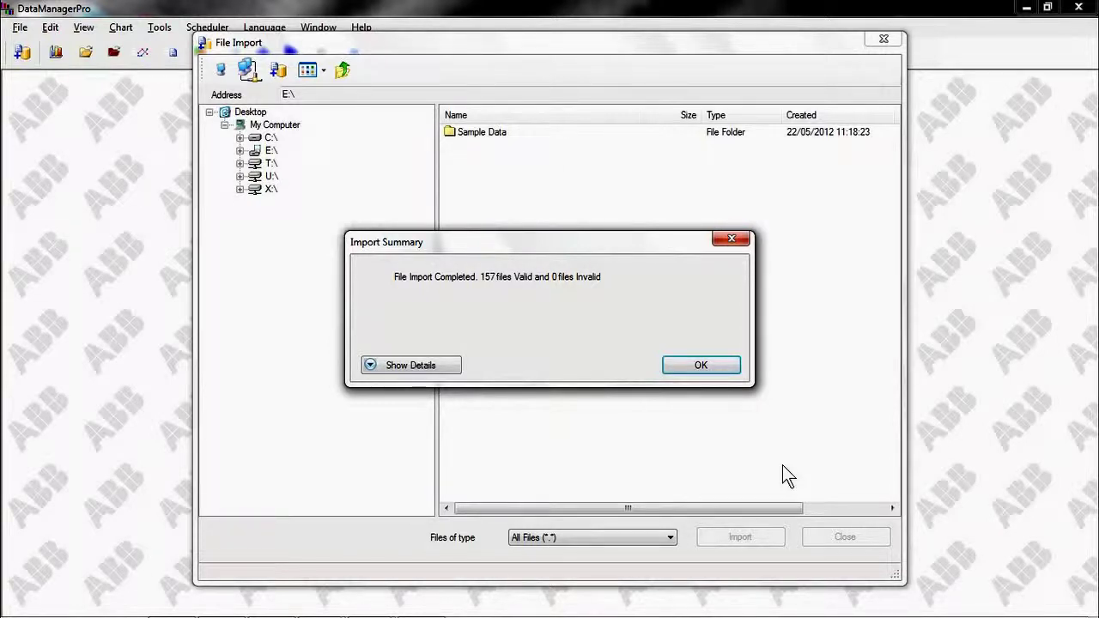
pyautogui.click(726, 369)
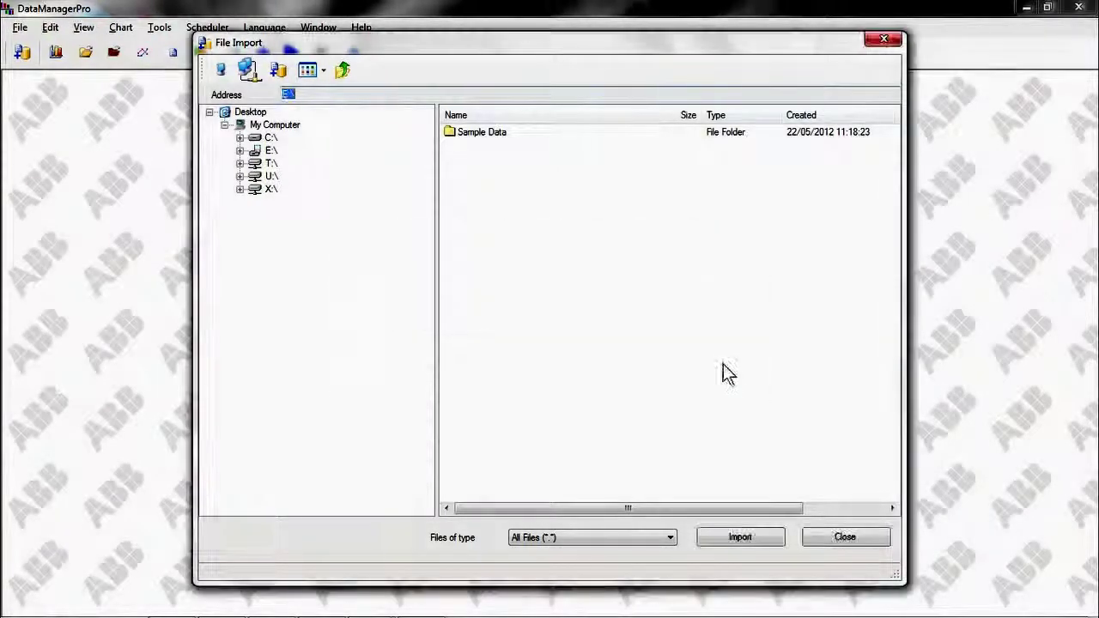
pyautogui.click(865, 541)
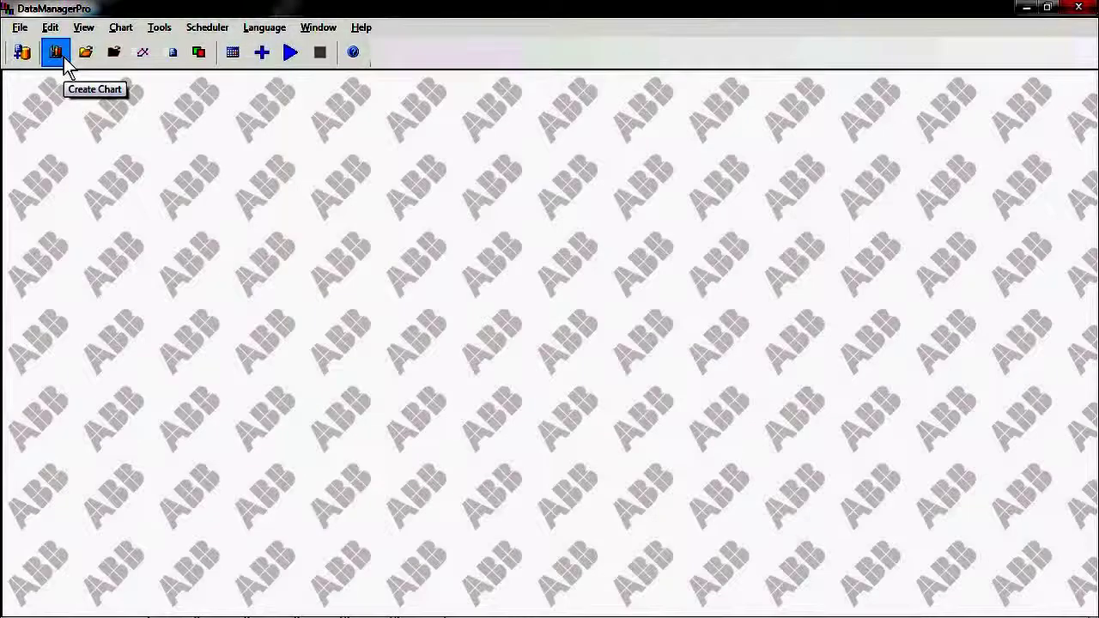
# - Create a chart with the Demo Unit's St Neots Office traces: Inside Temp, Inside Humidity, Atmos Pressure and Outside Temp
pyautogui.click(56, 54)
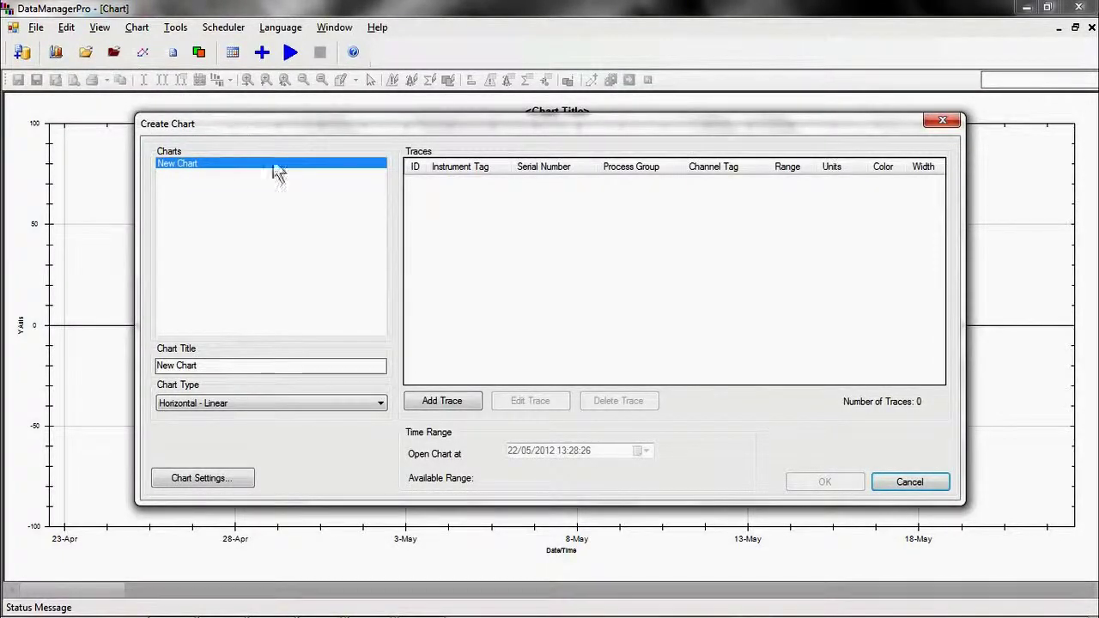
pyautogui.click(466, 398)
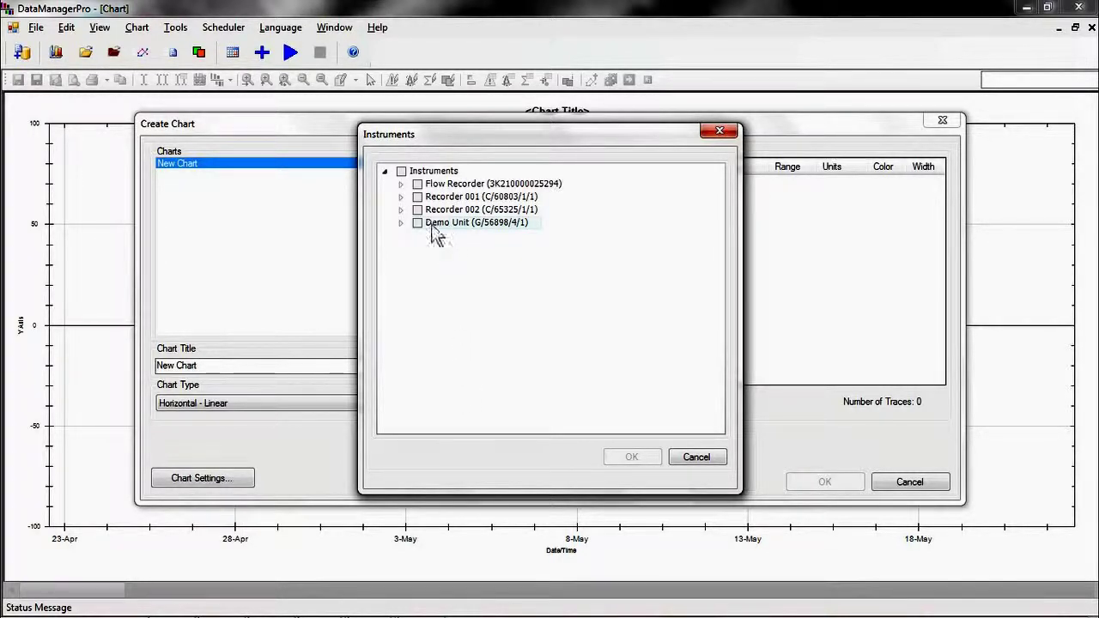
pyautogui.click(400, 223)
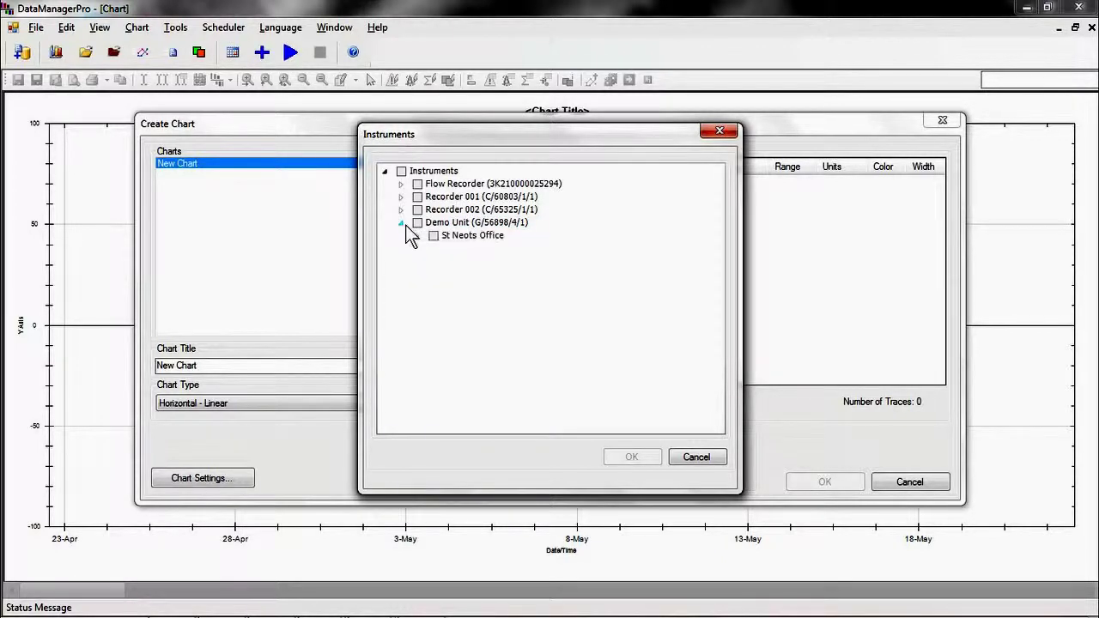
pyautogui.click(416, 236)
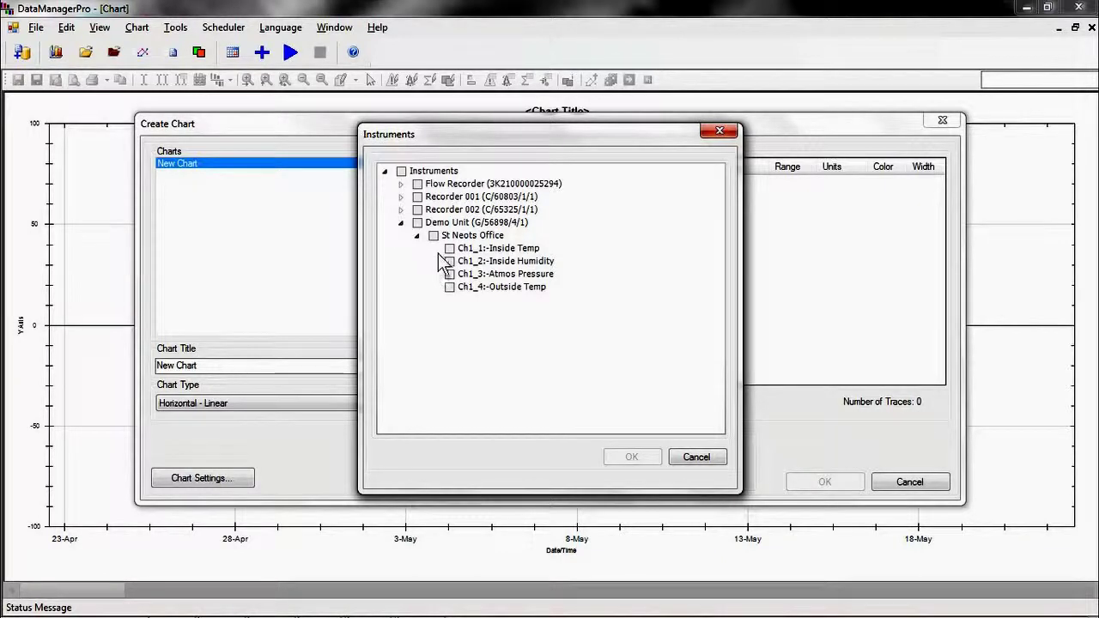
pyautogui.click(449, 249)
pyautogui.click(449, 261)
pyautogui.click(449, 274)
pyautogui.click(449, 287)
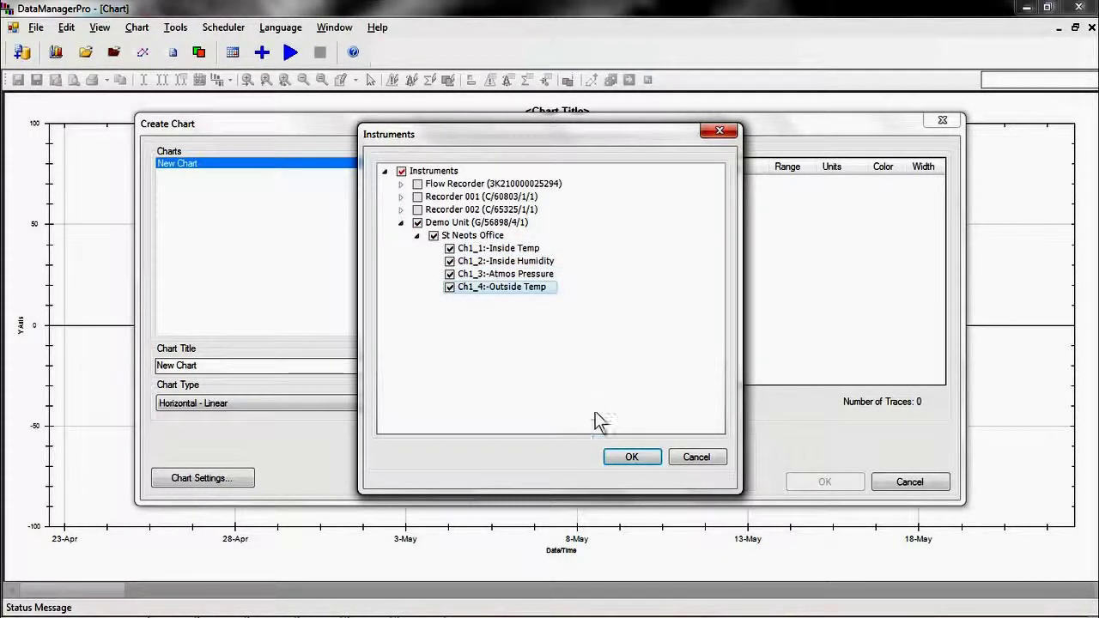
pyautogui.click(623, 452)
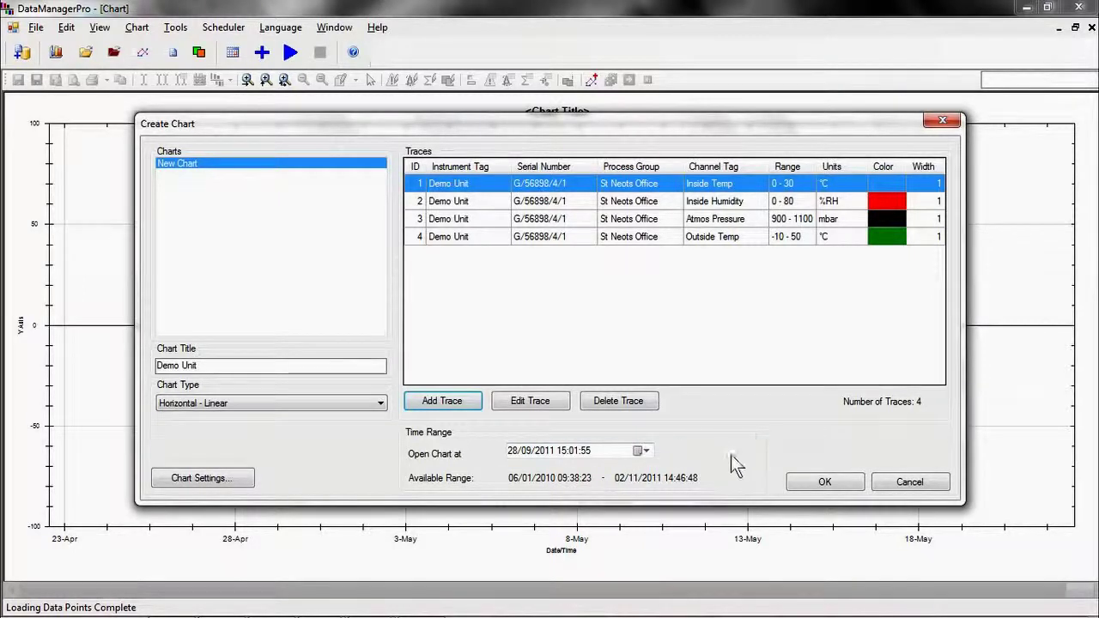
pyautogui.click(798, 486)
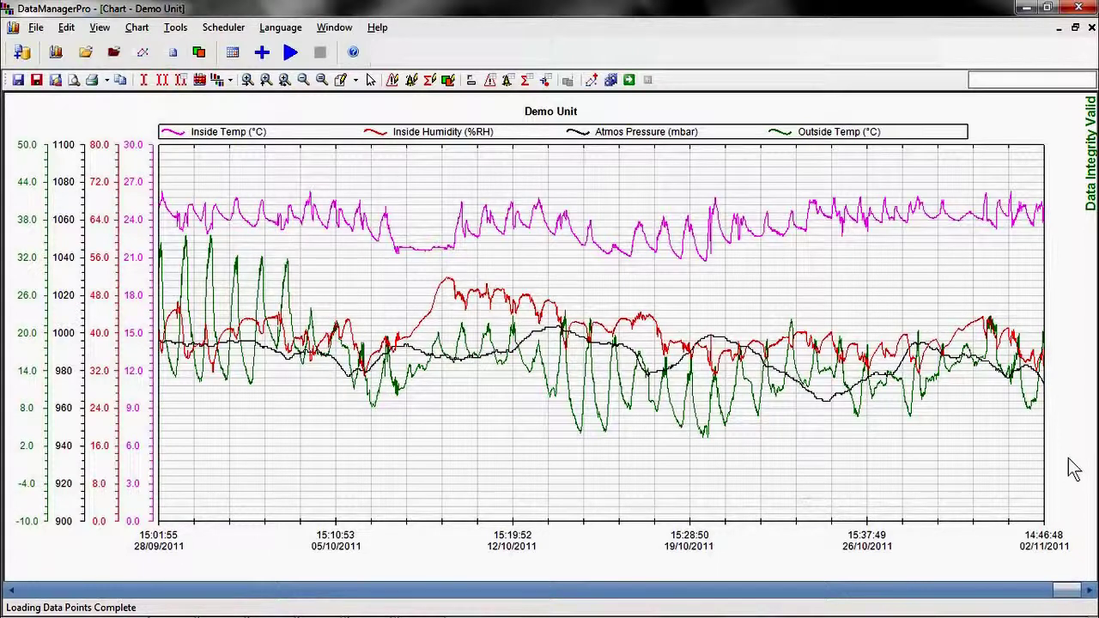
# - Go back along the chart's timeline and zoom in on about 26 to 29 July 2011
pyautogui.moveTo(1072, 597); pyautogui.dragTo(962, 599)
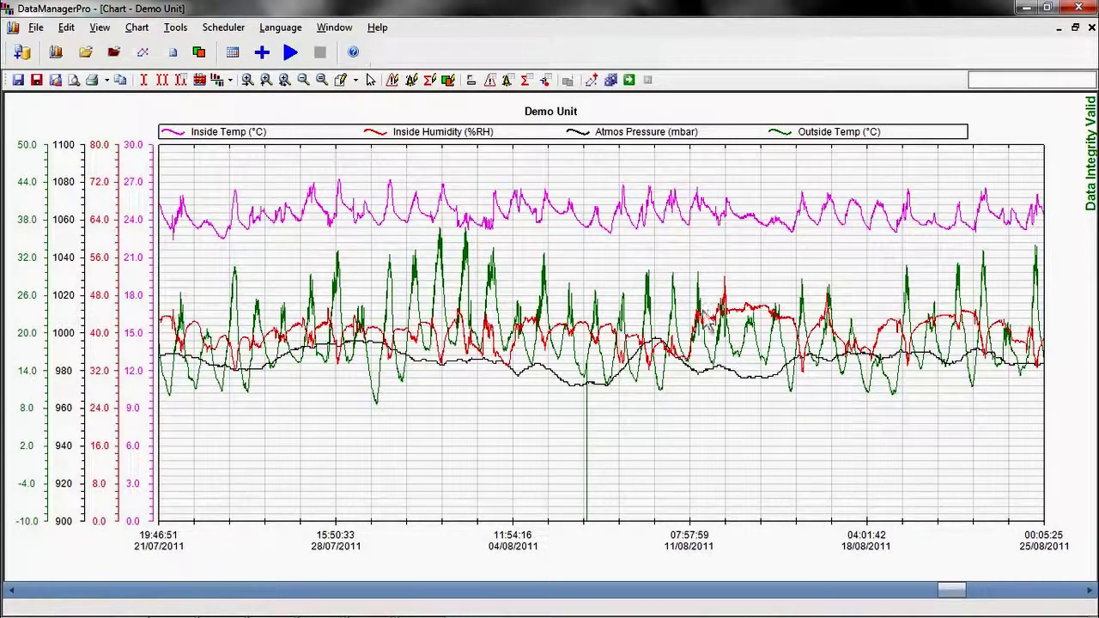
pyautogui.click(247, 81)
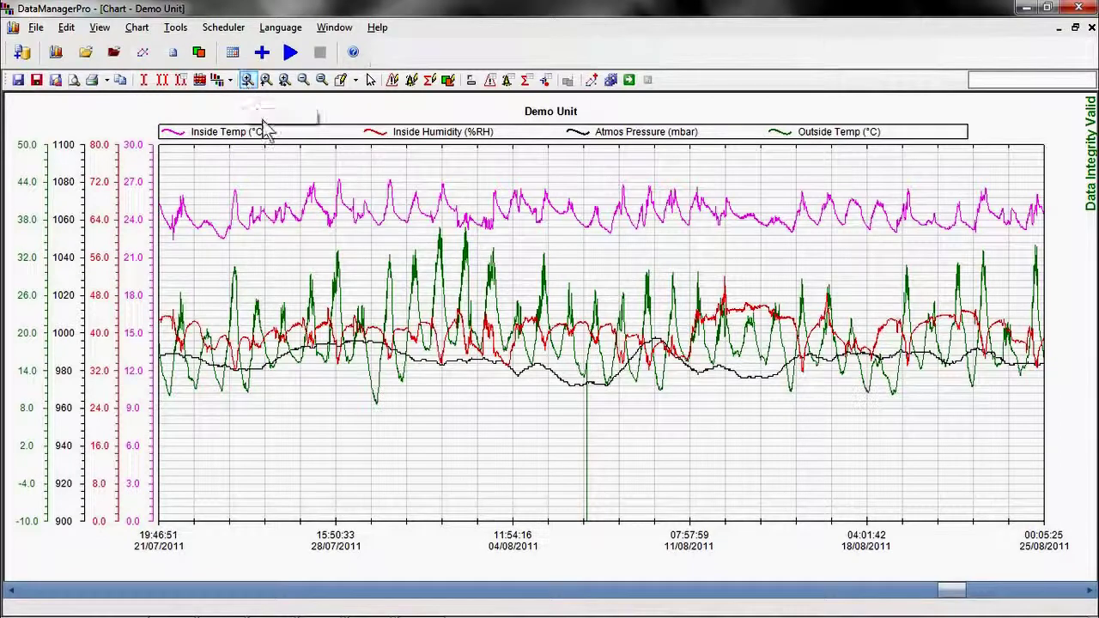
pyautogui.click(368, 182)
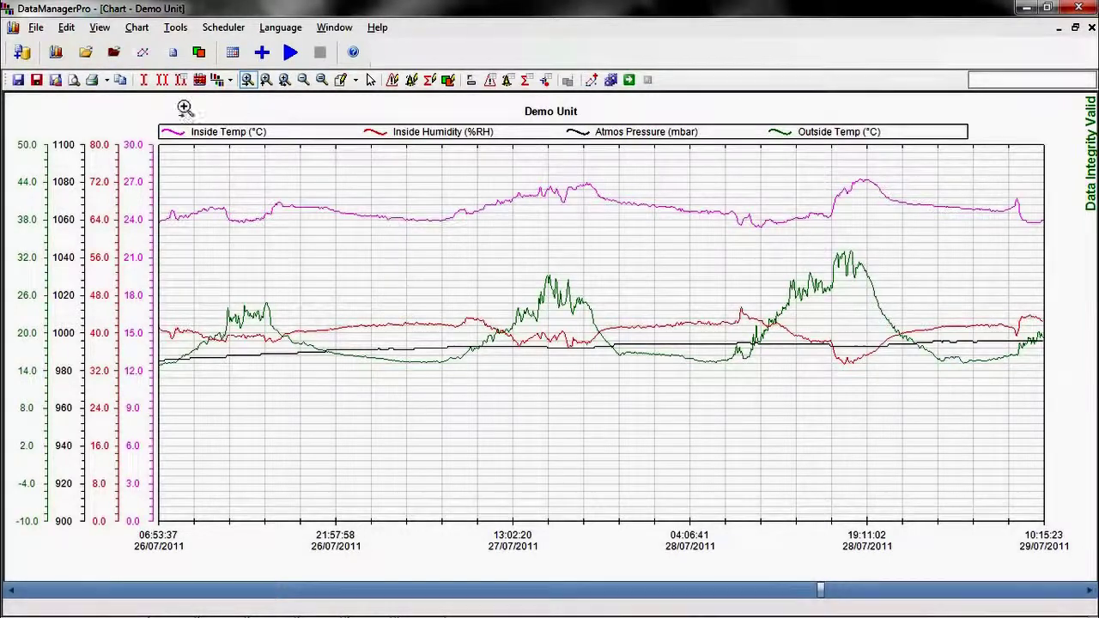
# - Show the chart cursor with the value indicators and move it to about 15:09 on 27/07/2011
pyautogui.click(142, 83)
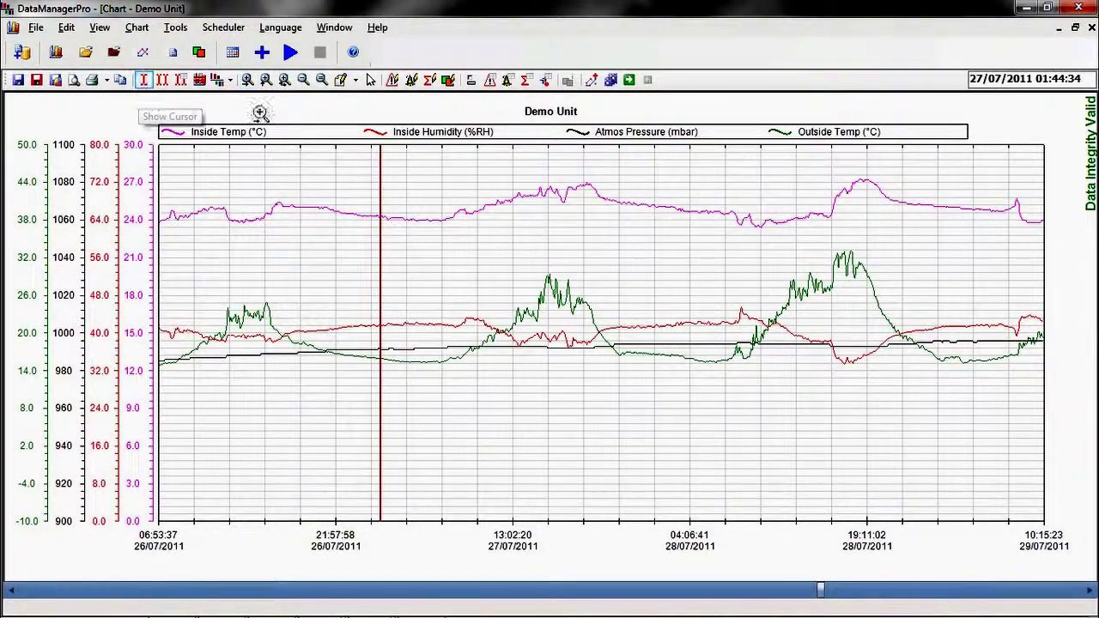
pyautogui.click(469, 86)
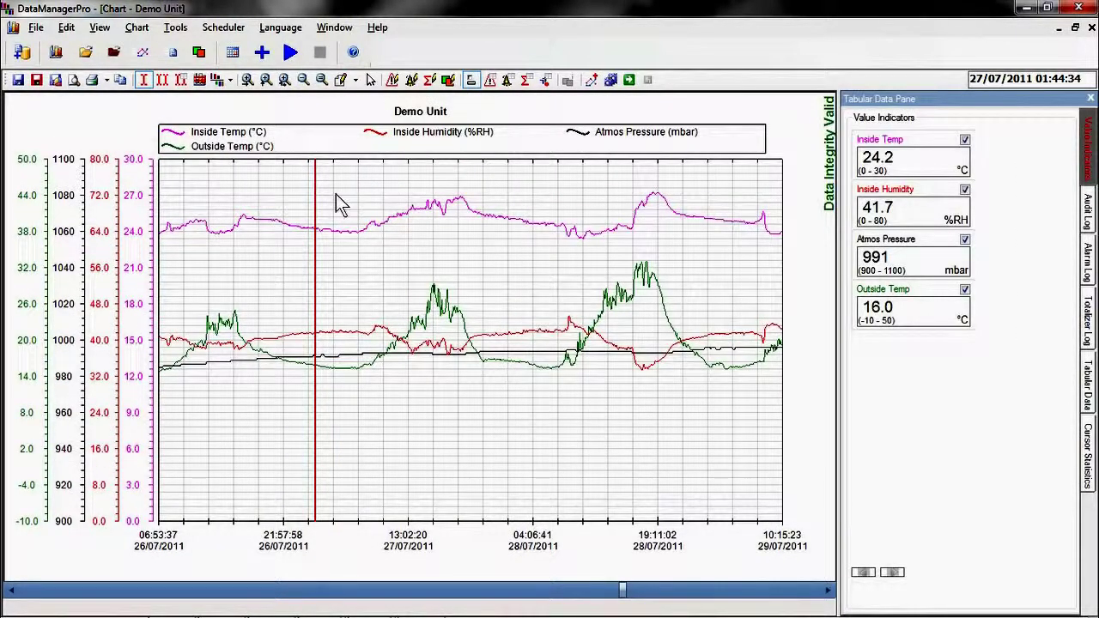
pyautogui.moveTo(316, 209); pyautogui.dragTo(431, 226)
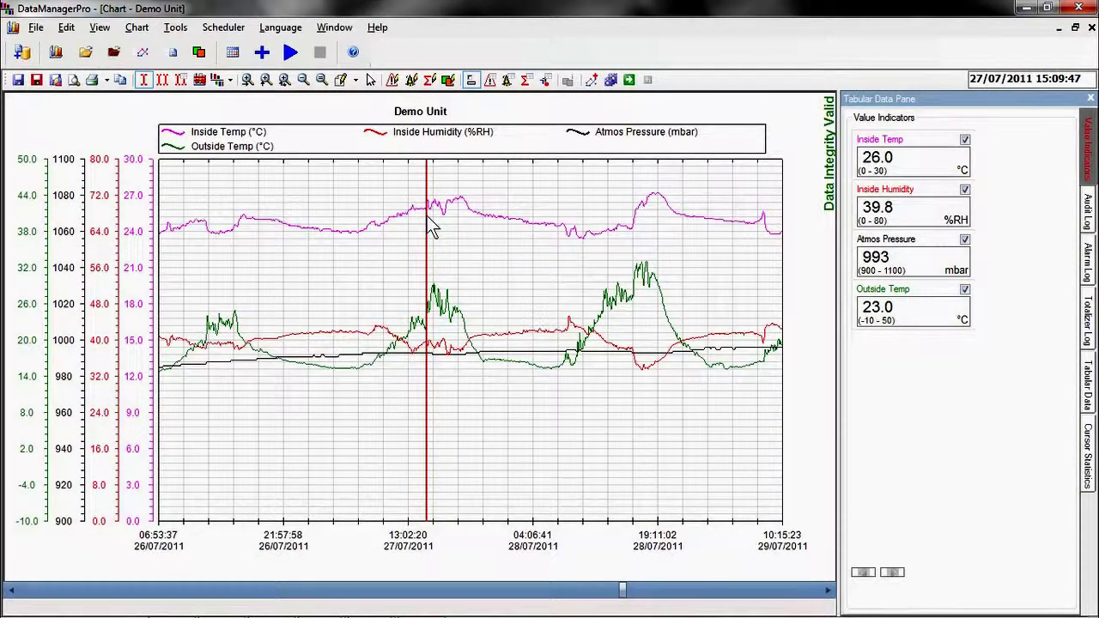
# - Add a second cursor at about 14:05 on 28/07/2011 and show the dual cursor statistics in a widened data pane
pyautogui.click(162, 84)
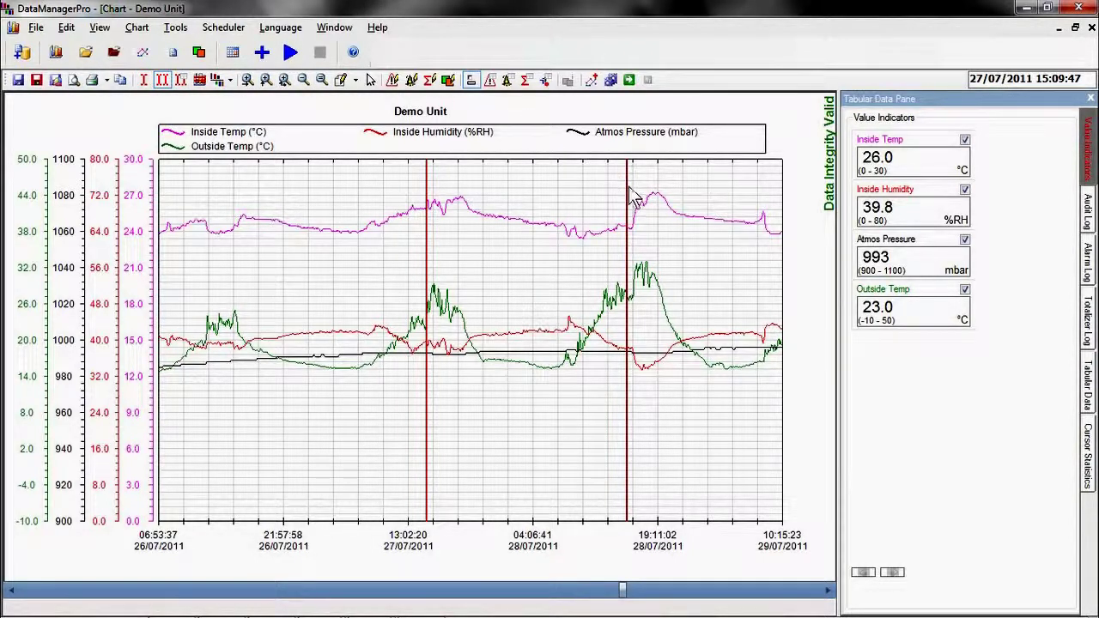
pyautogui.moveTo(628, 203); pyautogui.dragTo(615, 210)
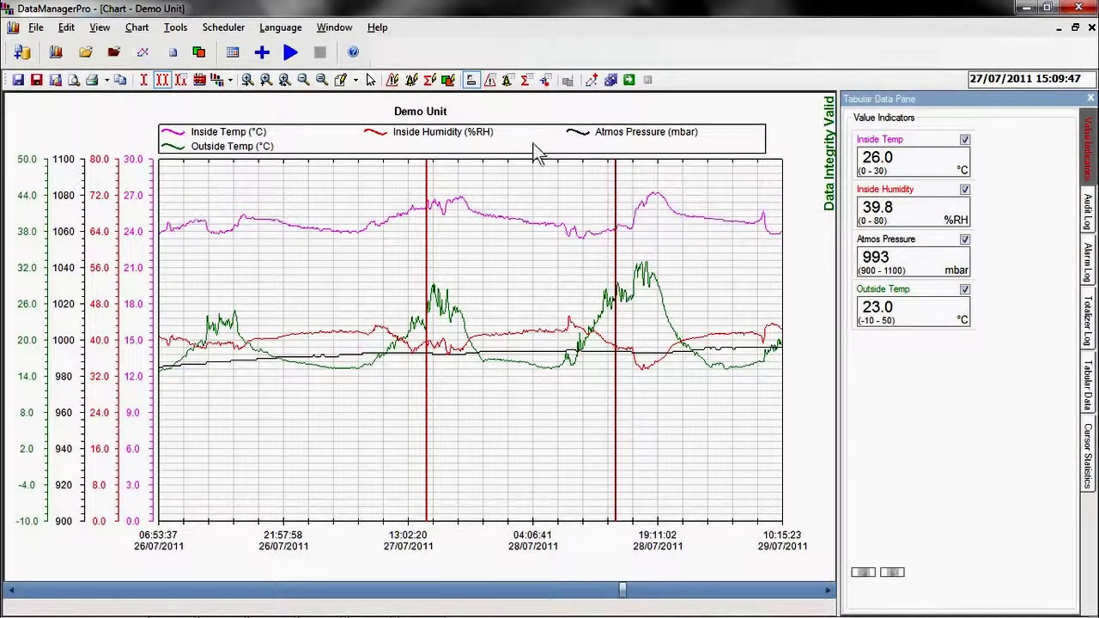
pyautogui.click(182, 83)
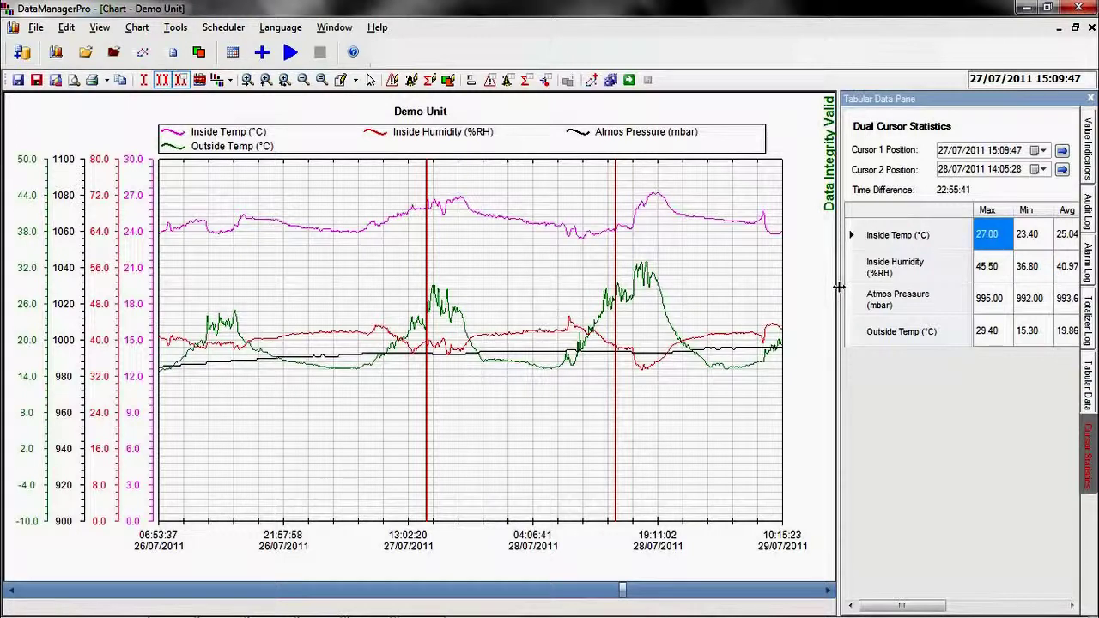
pyautogui.moveTo(673, 264); pyautogui.dragTo(670, 265)
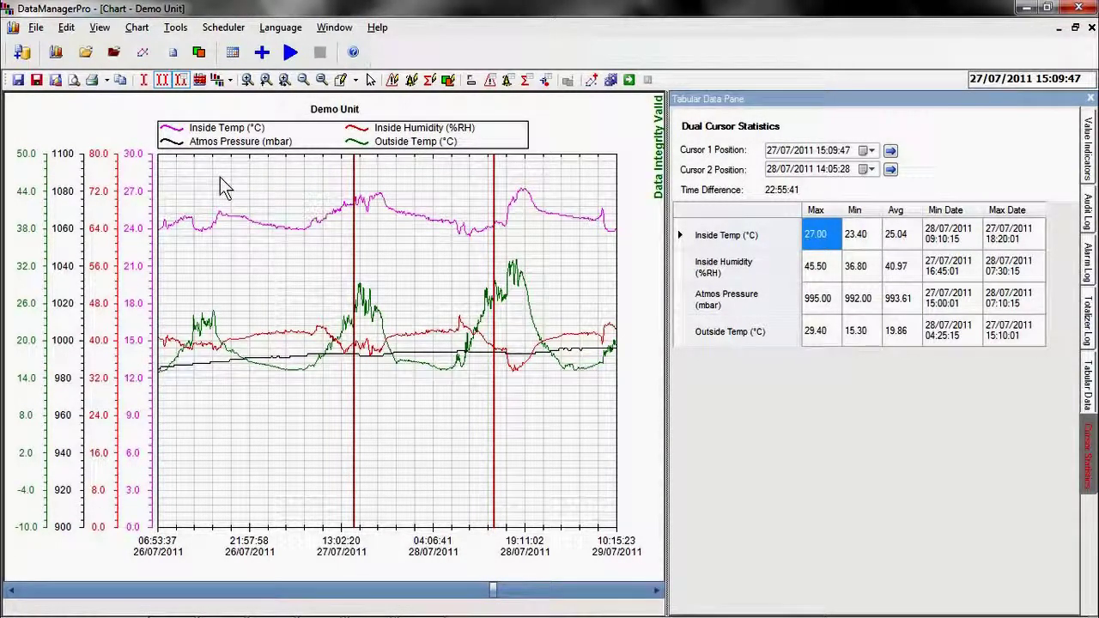
# - Preview the printout of the chart with its cursor statistics and close the preview
pyautogui.click(75, 81)
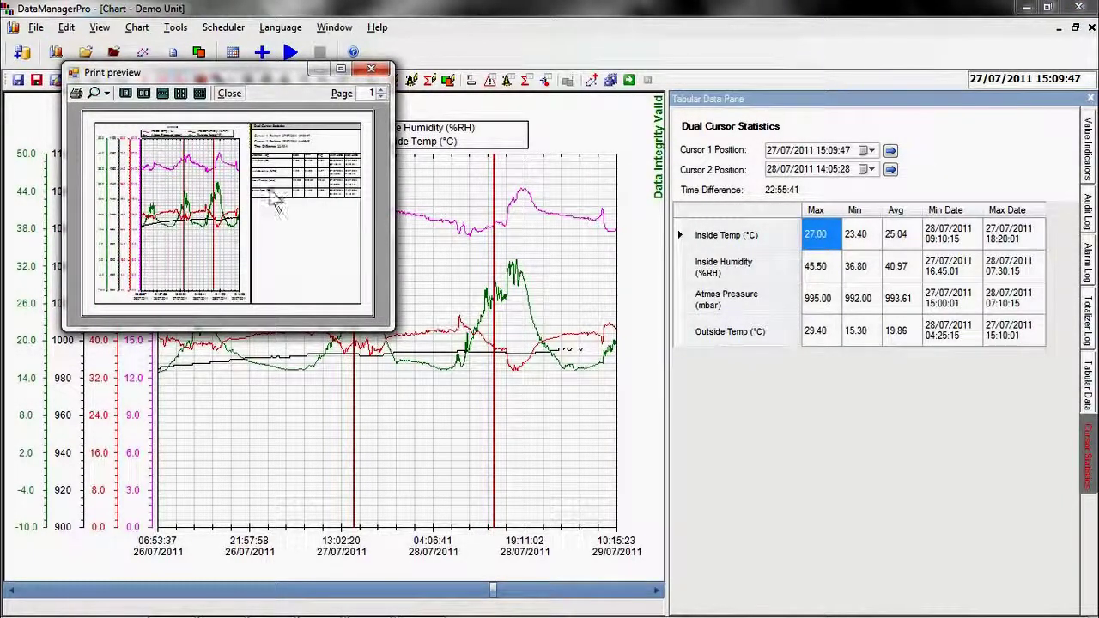
pyautogui.click(376, 74)
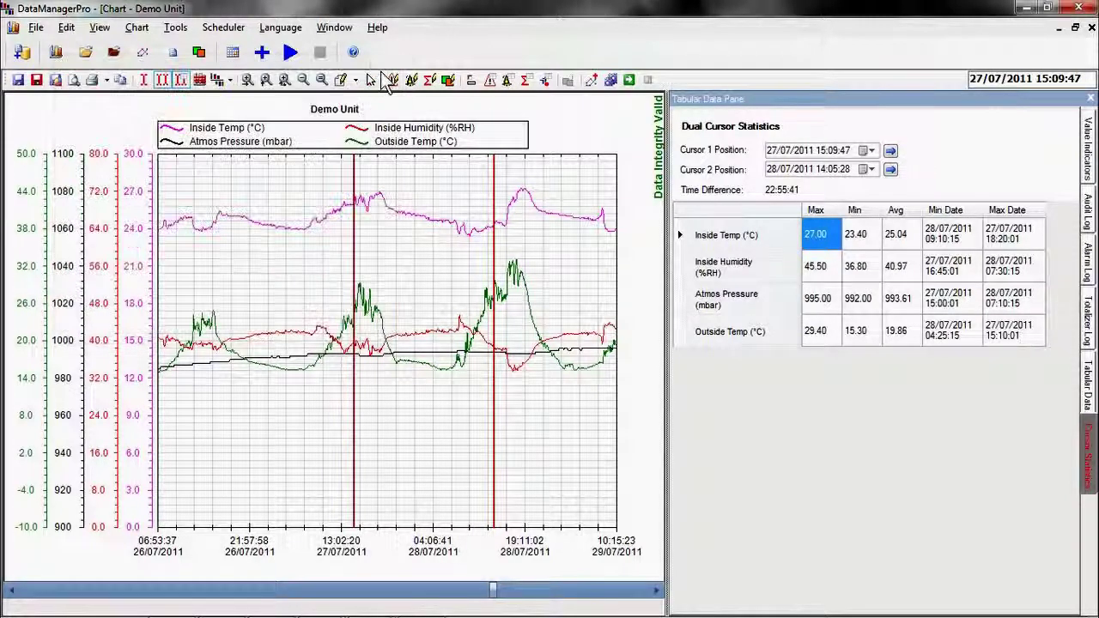
# - Export the Chart Data to Excel as untitled.xls in C:\Temp and close the chart
pyautogui.click(630, 80)
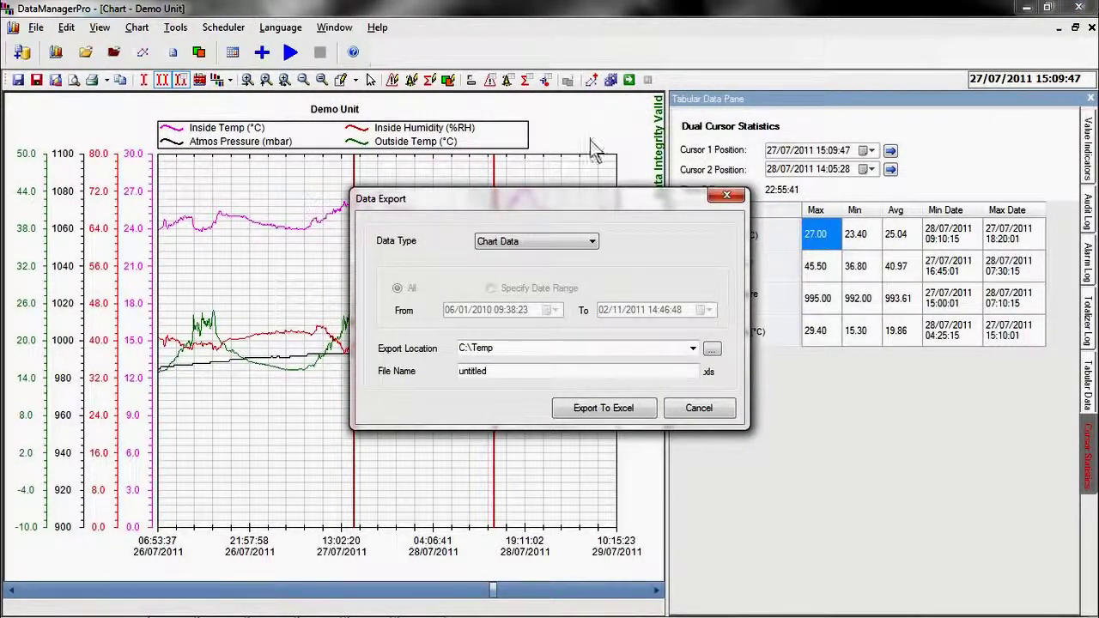
pyautogui.click(625, 409)
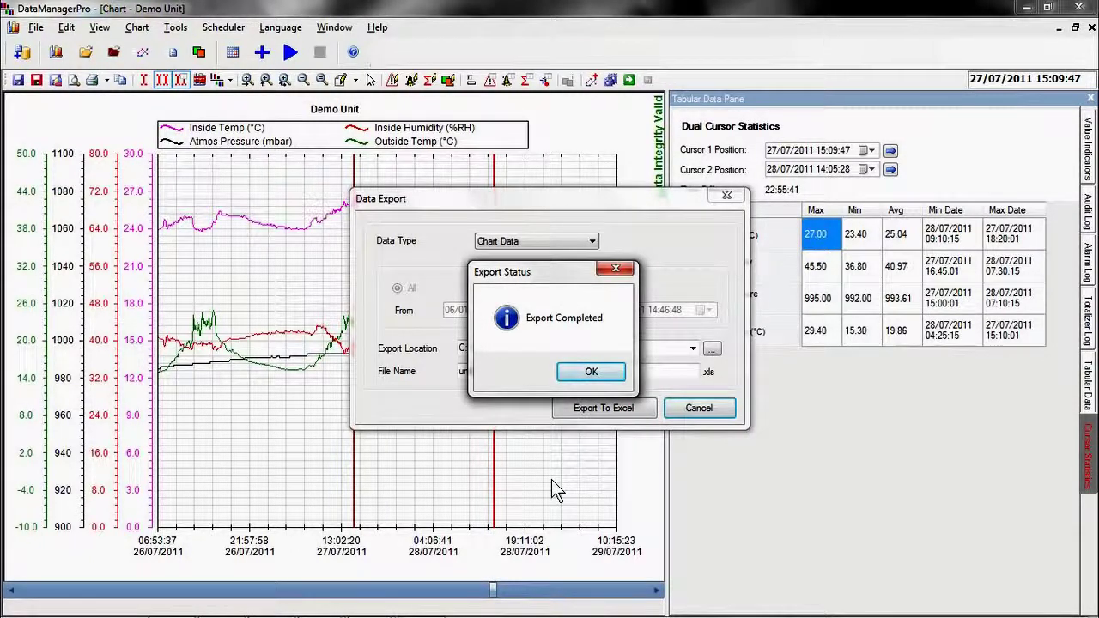
pyautogui.click(591, 372)
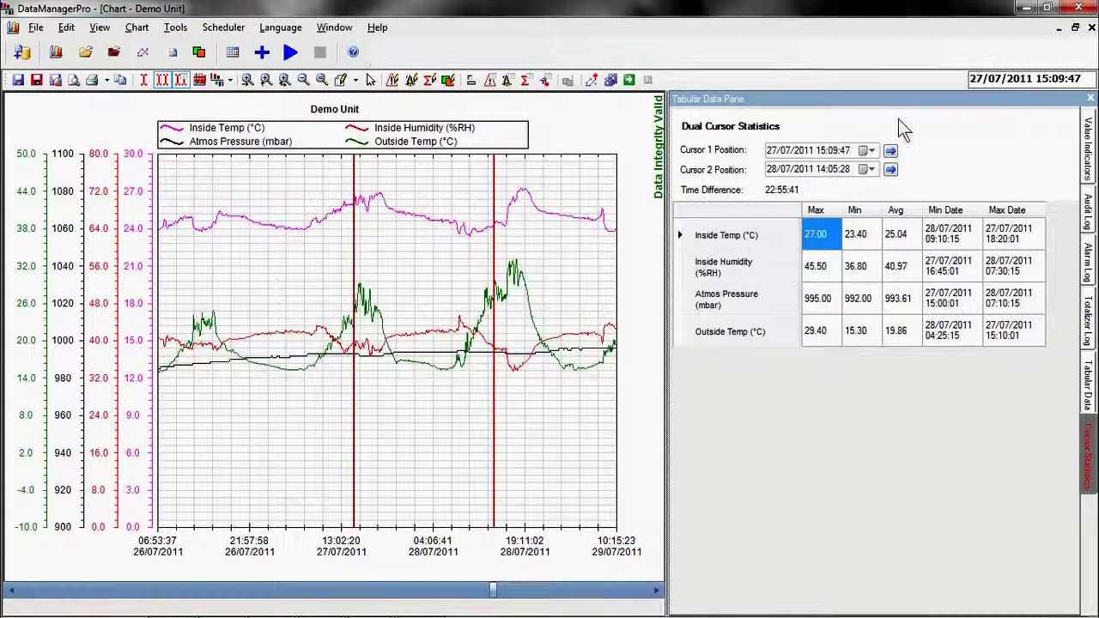
pyautogui.click(1093, 31)
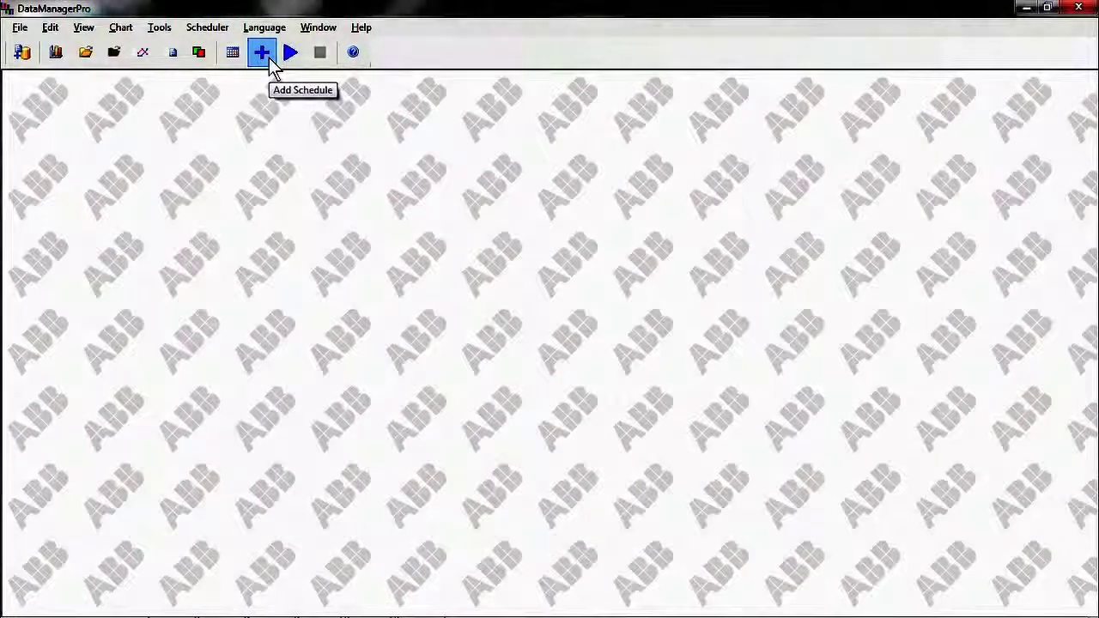
# - Look at the Add Schedule form without starting the FtsPro service, and close it without saving
pyautogui.click(271, 62)
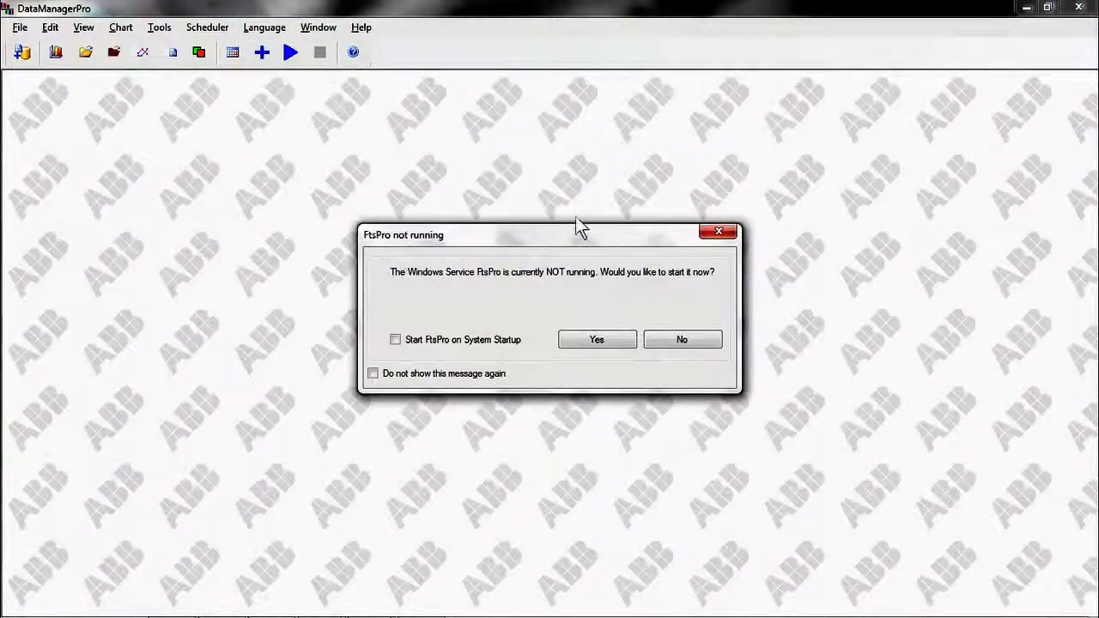
pyautogui.click(680, 341)
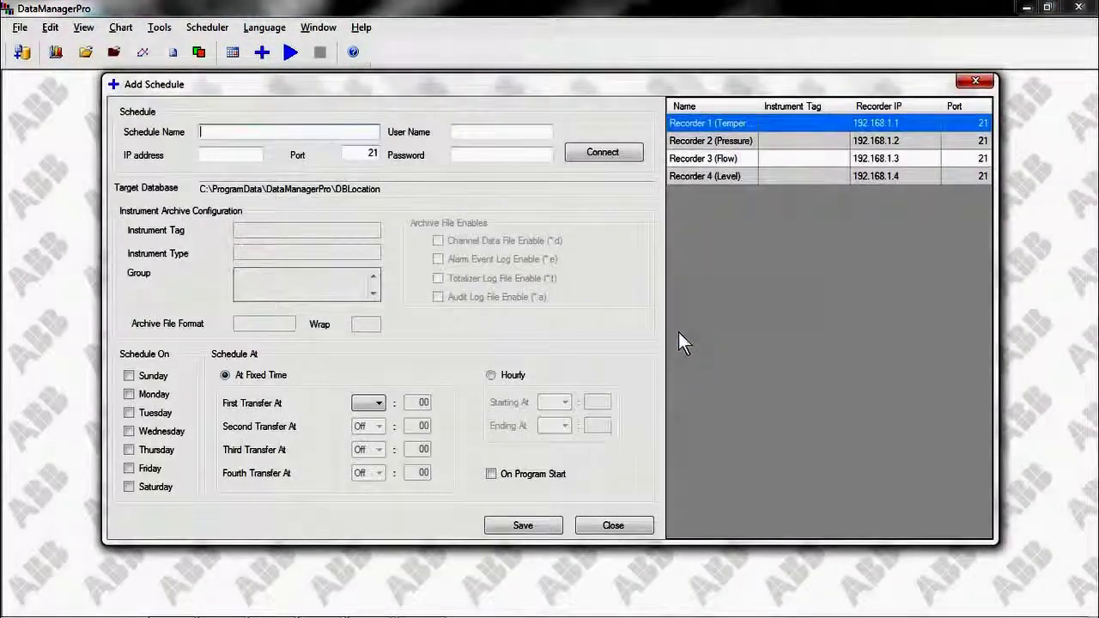
pyautogui.click(975, 82)
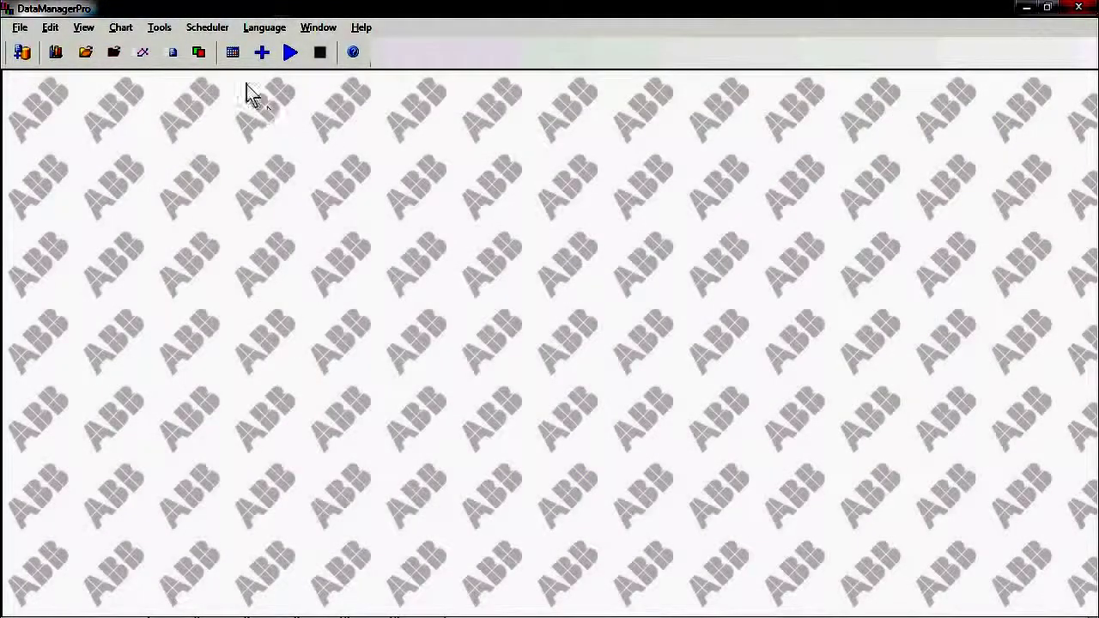
# - Show all schedules without starting the FtsPro service and widen the Schedule Name column to fit the full names
pyautogui.click(237, 61)
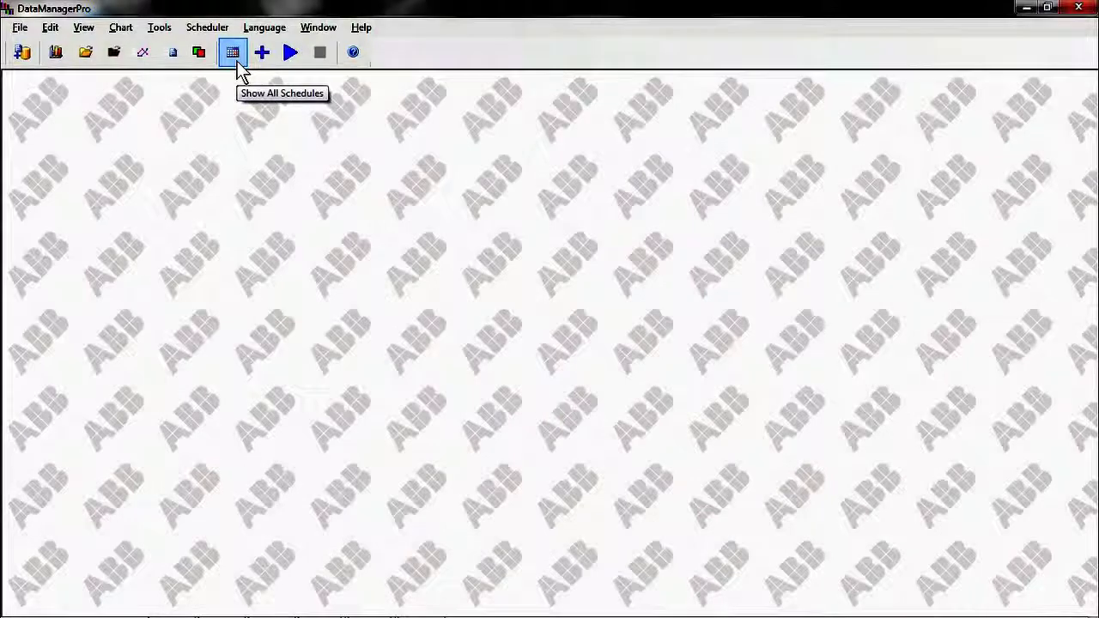
pyautogui.click(237, 61)
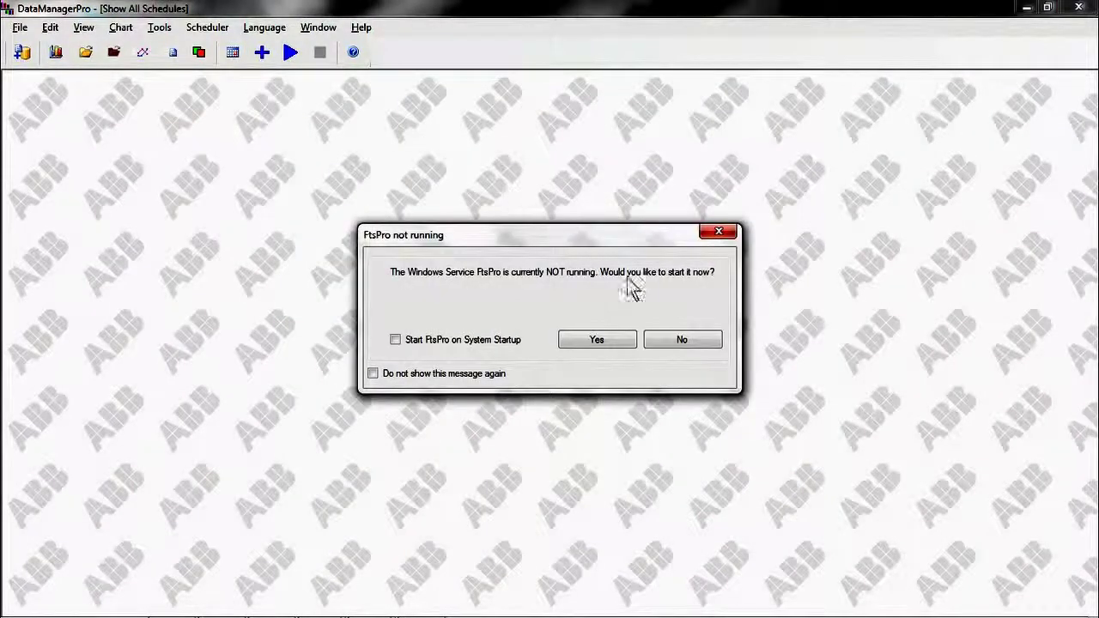
pyautogui.click(674, 341)
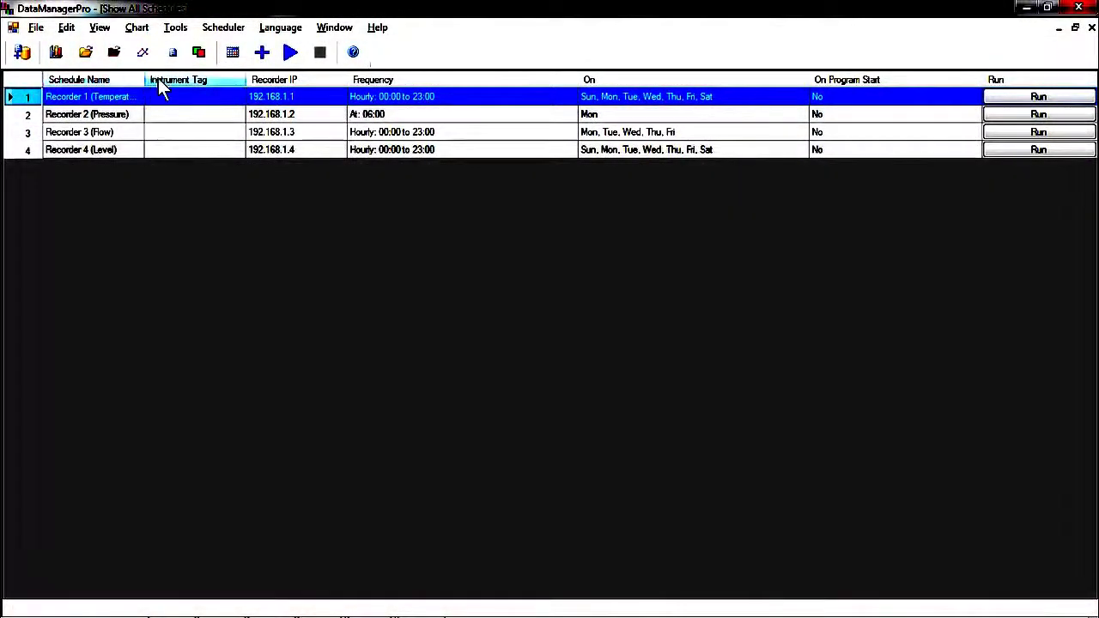
pyautogui.moveTo(158, 78); pyautogui.dragTo(167, 78)
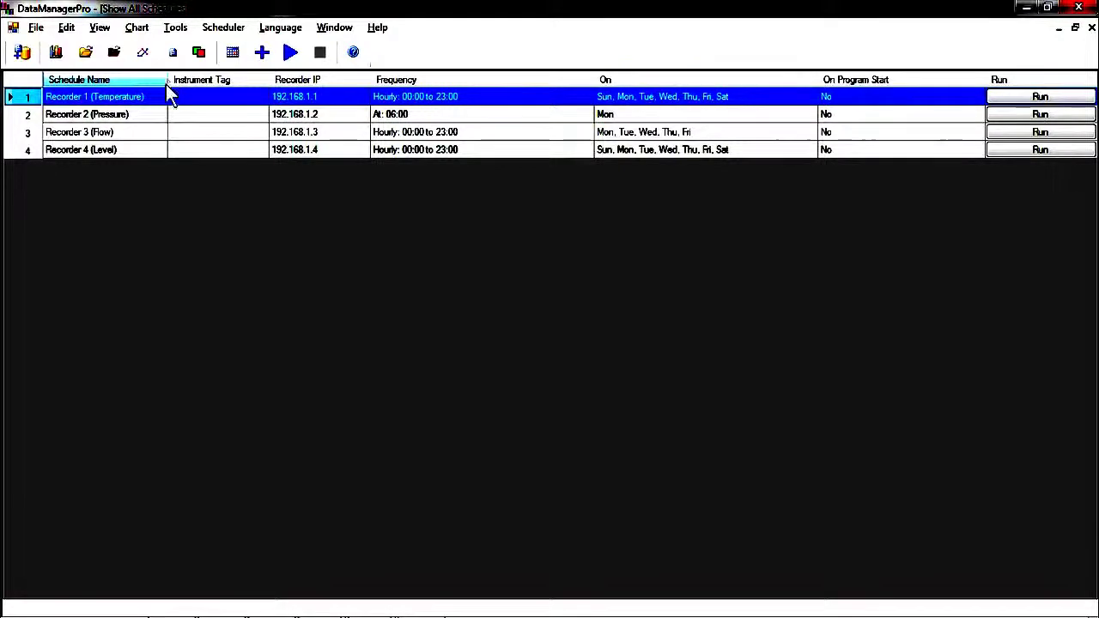